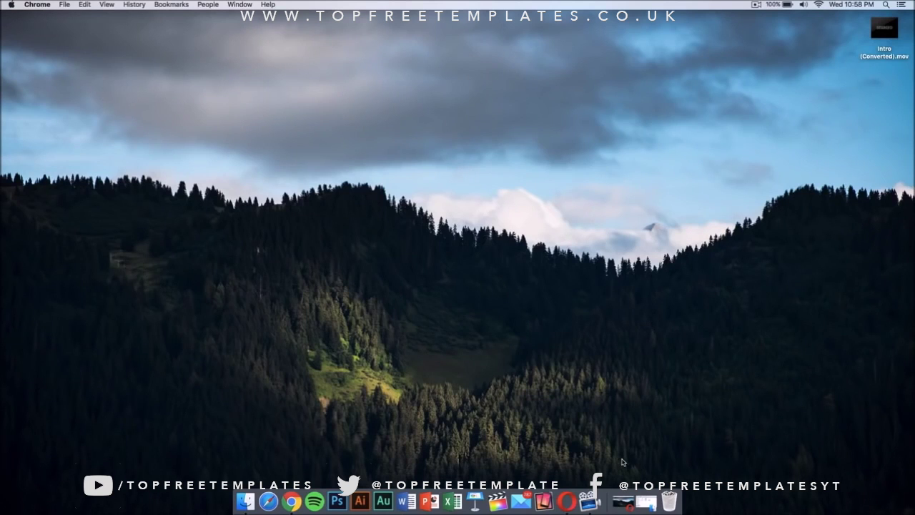
Launch the Opera browser from the Dock.
left_click(567, 501)
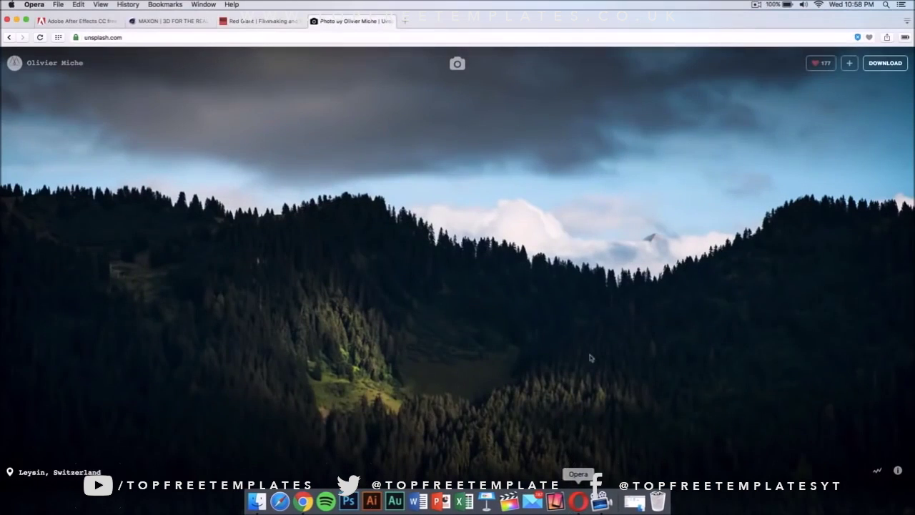
Close the Unsplash tab and start the free trial from the After Effects CC page.
left_click(313, 21)
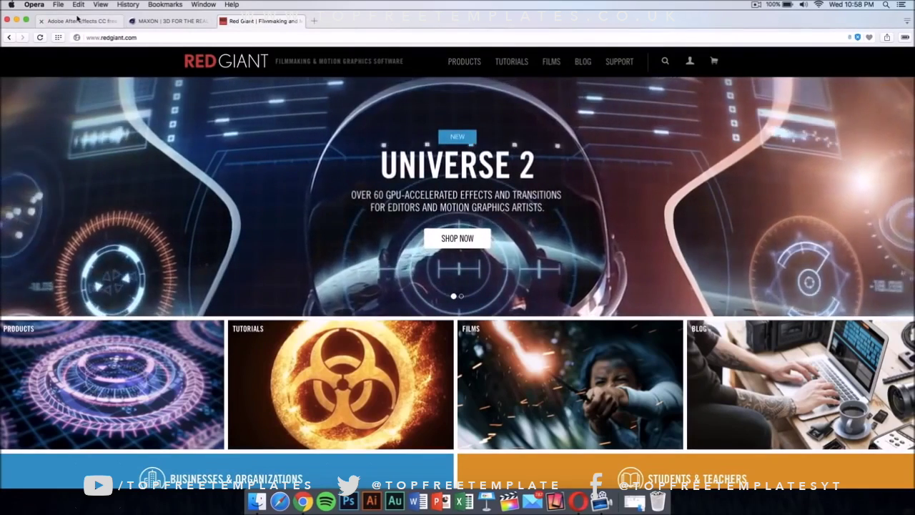
left_click(108, 21)
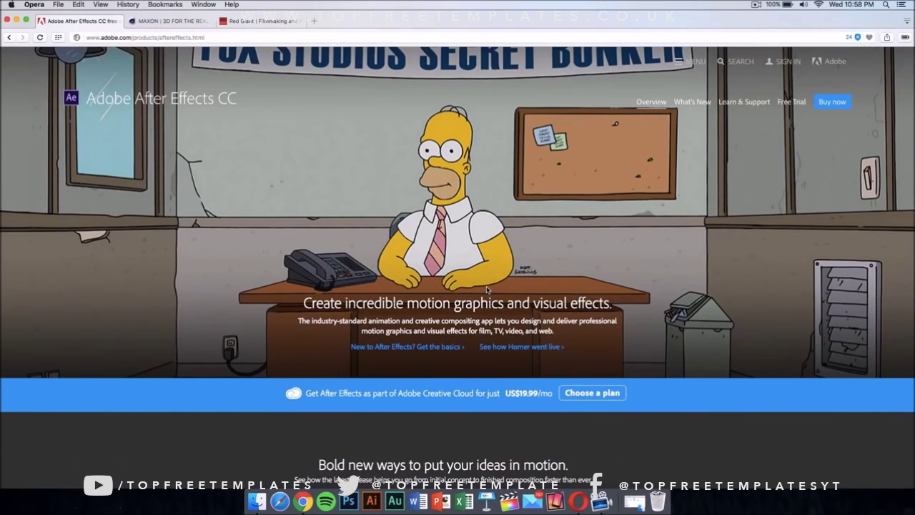
scroll(514, 289, "down", 10)
scroll(521, 288, "up", 10)
left_click(788, 102)
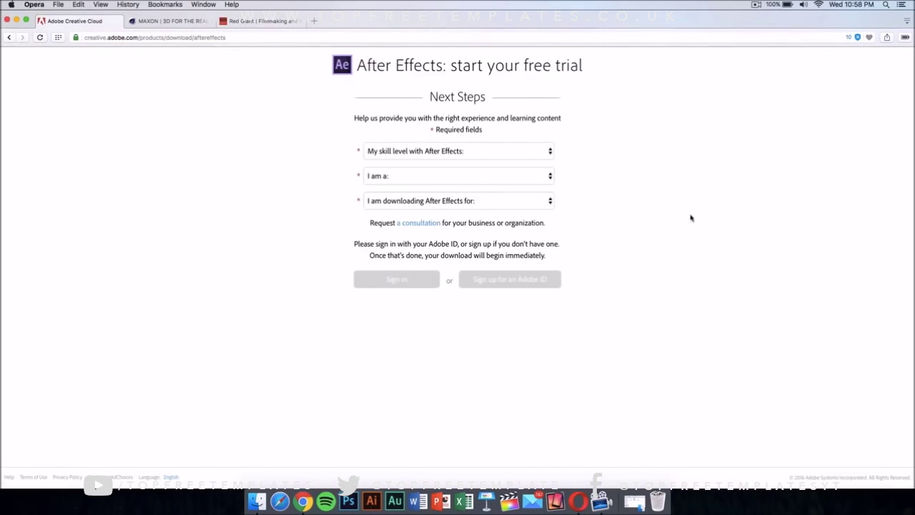
Answer Experienced, Web or Mobile Designer/Developer and organization's use, continue to Adobe ID sign-up, then close that tab.
left_click(486, 153)
left_click(484, 172)
left_click(483, 178)
left_click(474, 208)
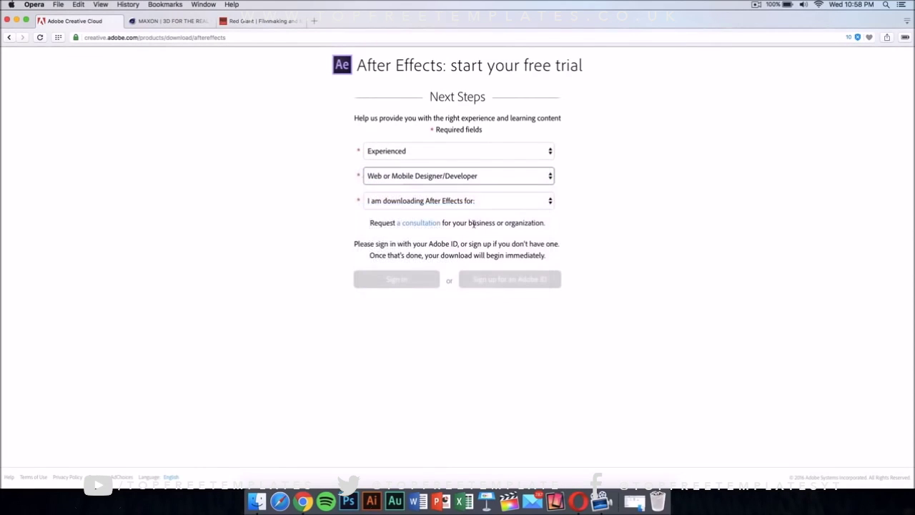
left_click(490, 203)
left_click(479, 243)
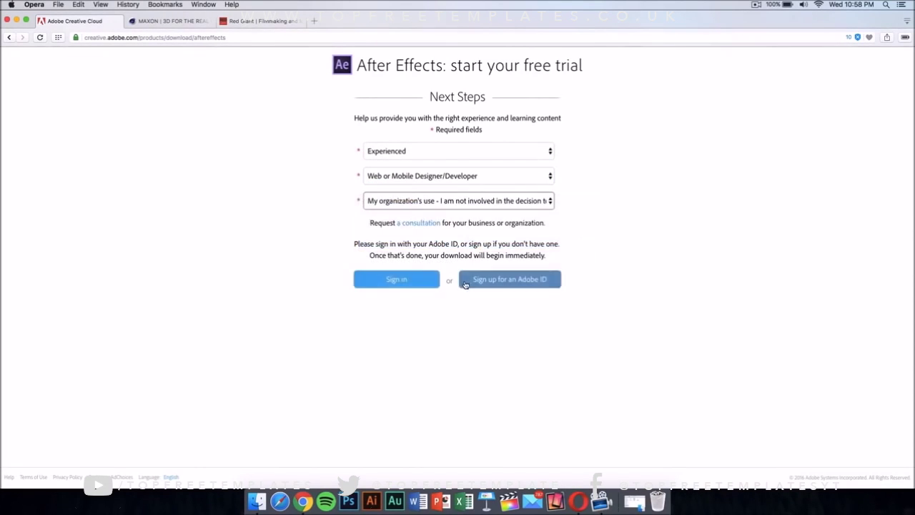
left_click(489, 285)
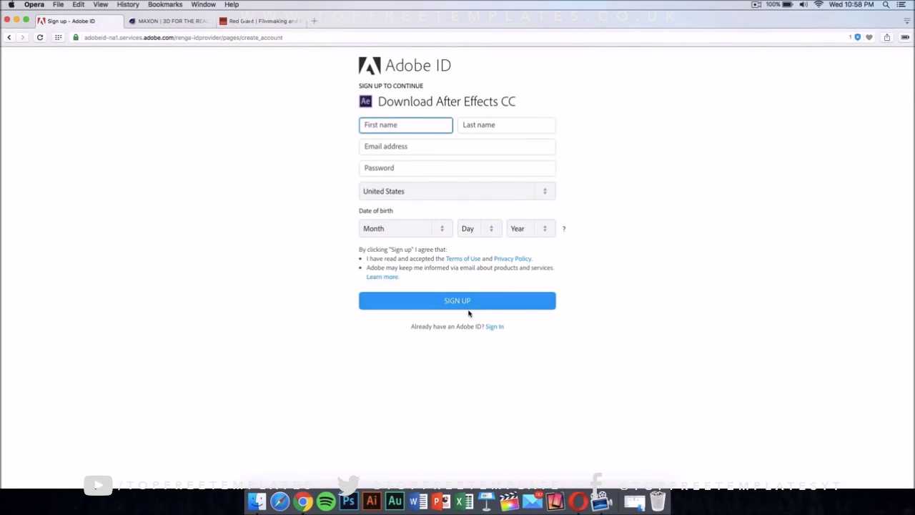
left_click(41, 21)
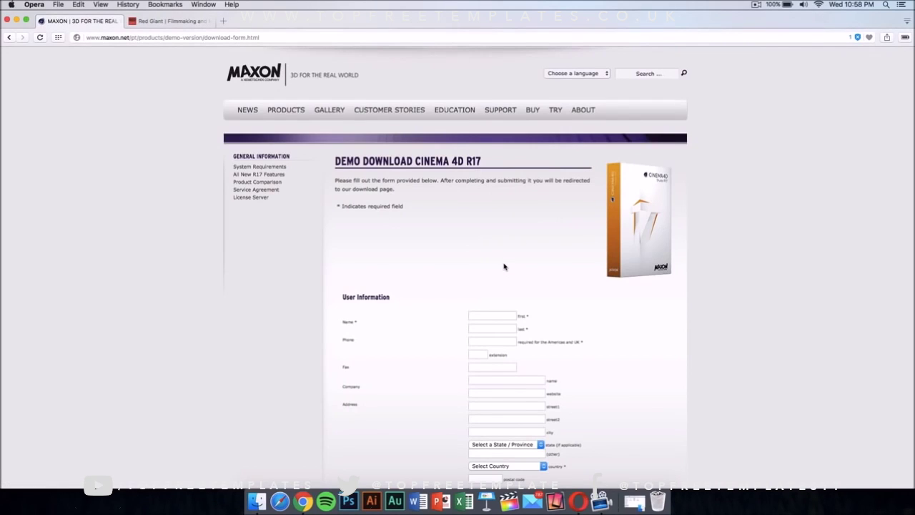
scroll(504, 267, "down", 15)
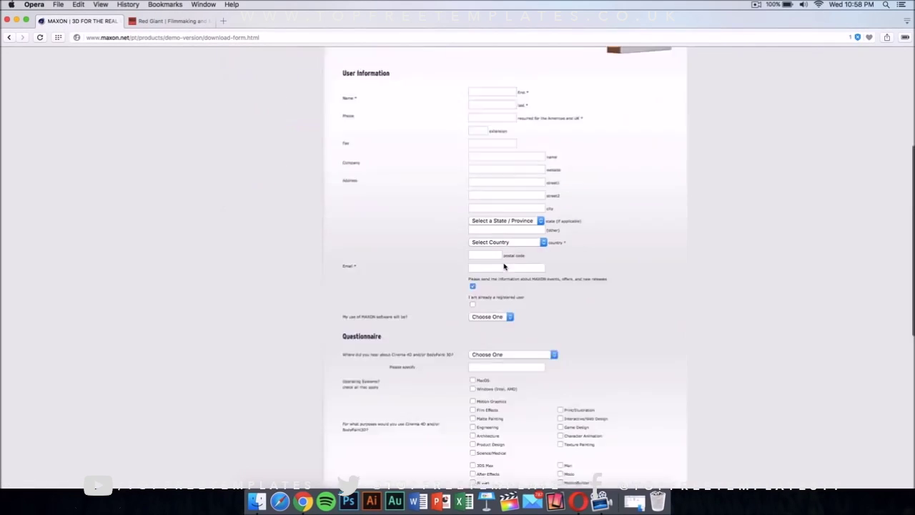
scroll(504, 266, "up", 15)
scroll(504, 267, "down", 5)
scroll(504, 267, "up", 5)
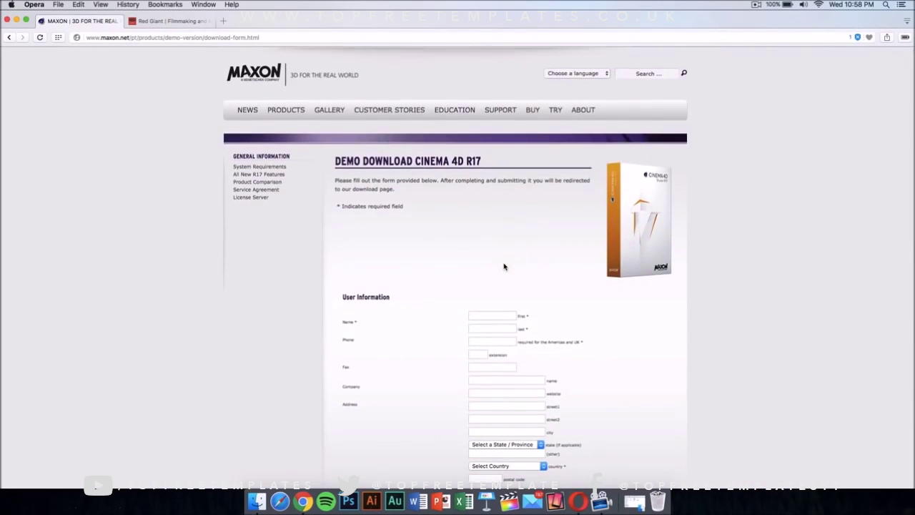
scroll(478, 250, "down", 5)
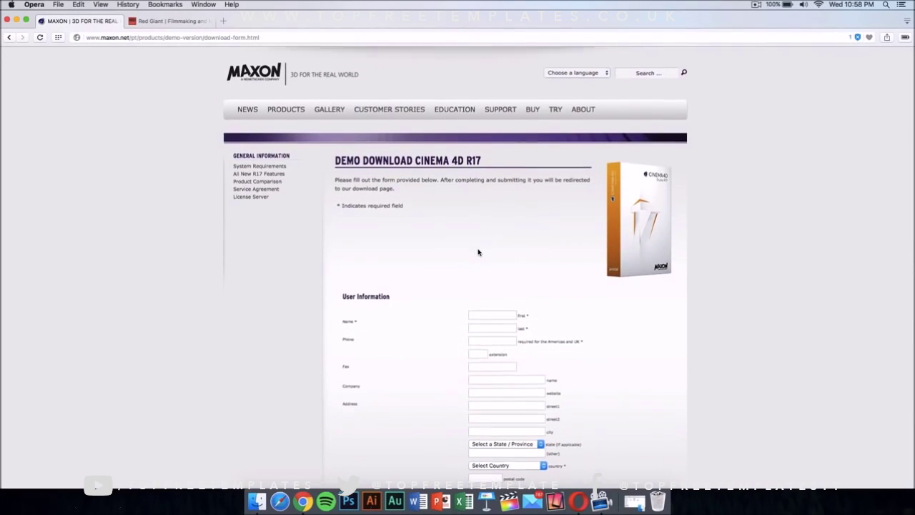
scroll(479, 249, "down", 5)
scroll(478, 249, "up", 10)
scroll(478, 249, "down", 10)
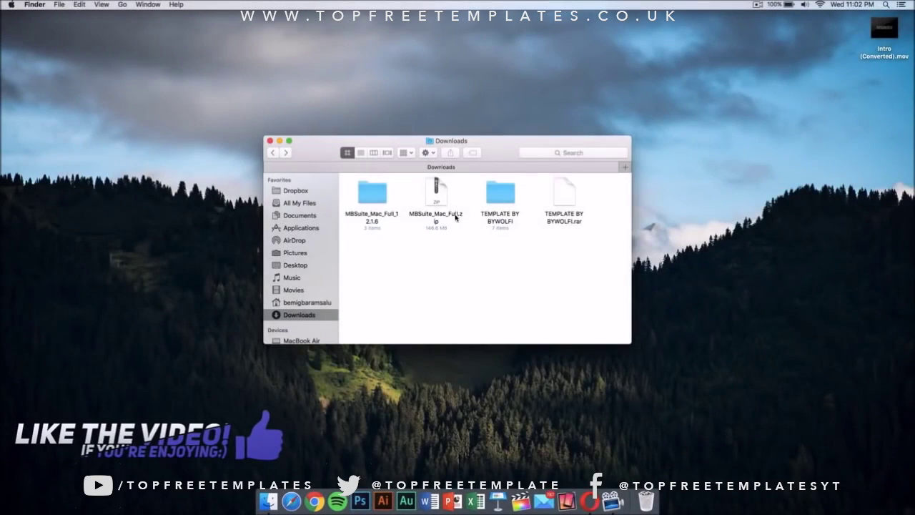
Open C4D Part.c4d from the TEMPLATE BY BYWOLFI folder in Cinema 4D.
double_click(498, 197)
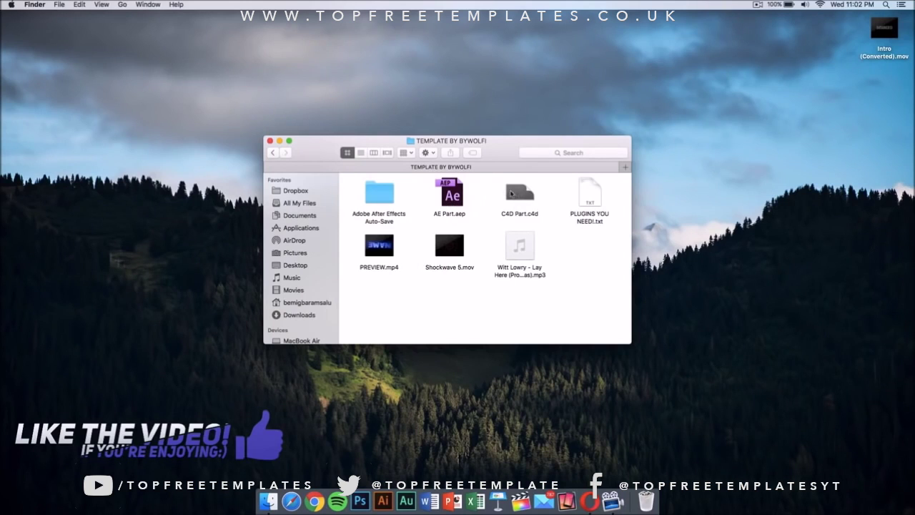
double_click(514, 194)
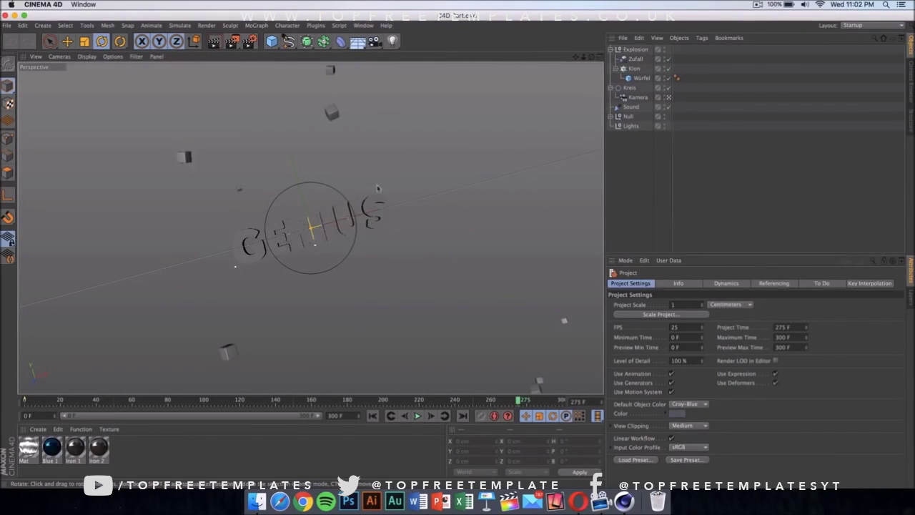
Replace GENIUS with TECH in the MoText object's Text attribute field.
left_click(379, 224)
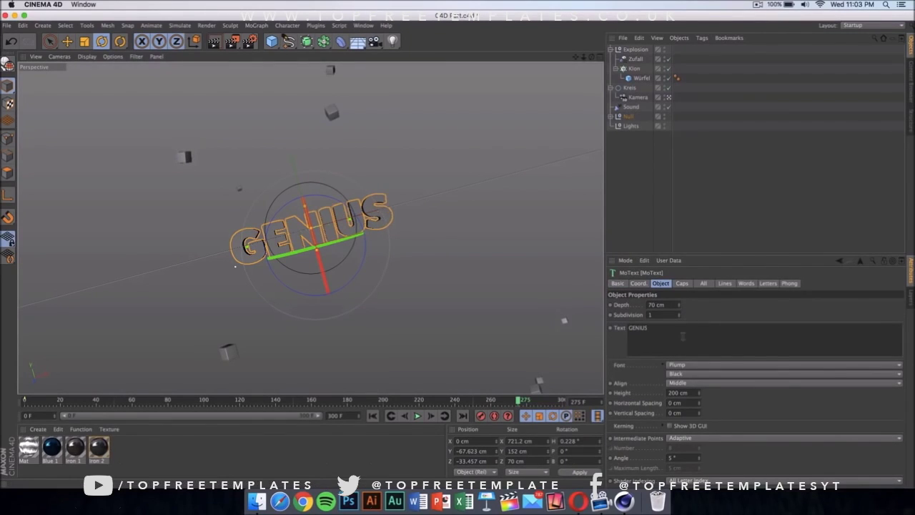
double_click(637, 328)
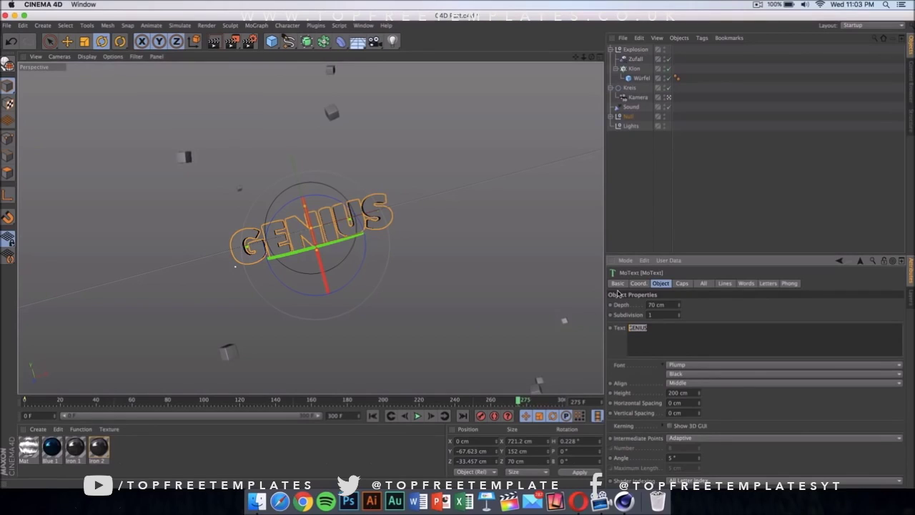
type("TECH")
left_click(525, 244)
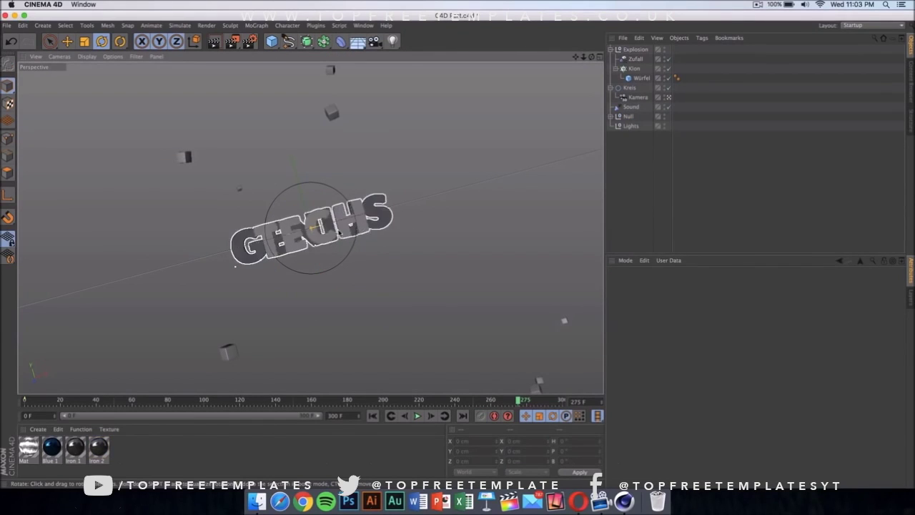
left_click(387, 231)
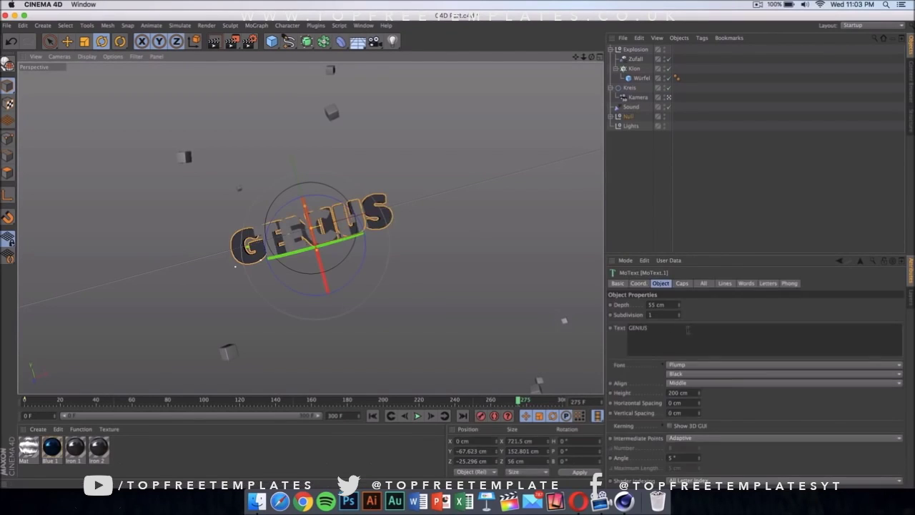
double_click(688, 329)
type("t")
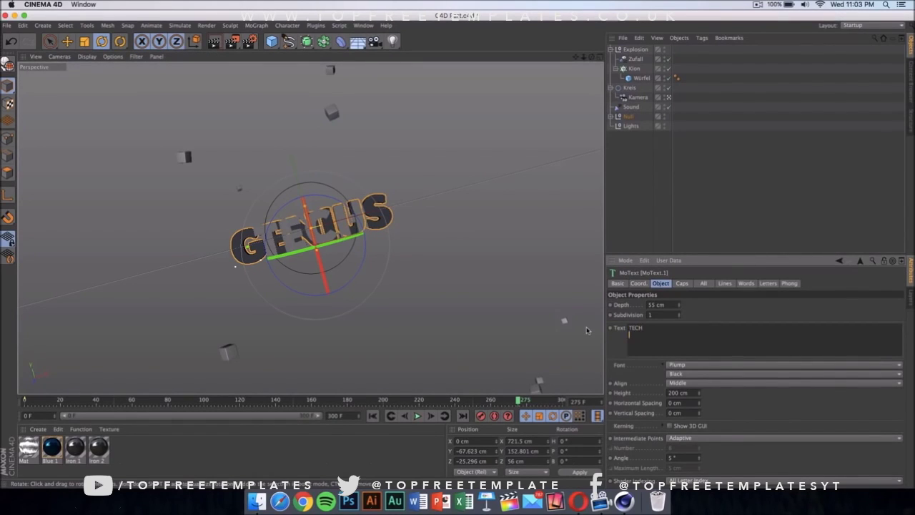
left_click(587, 330)
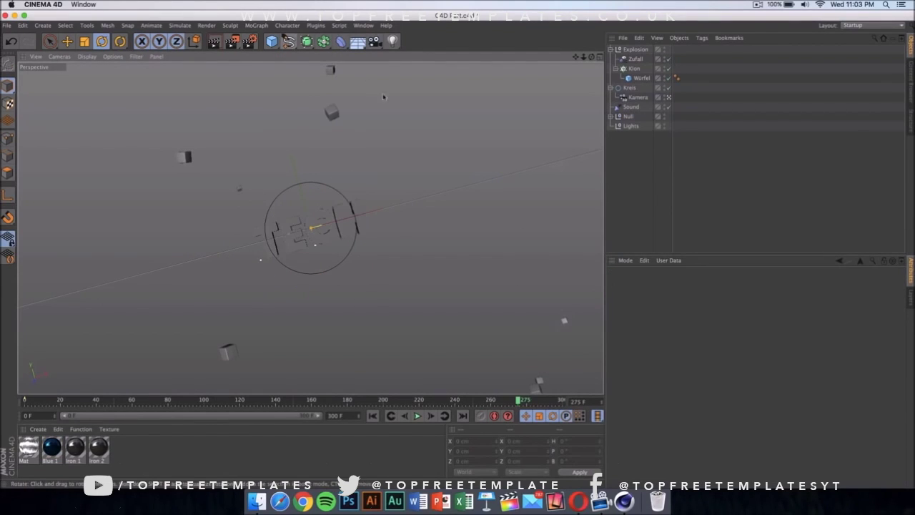
left_click(418, 415)
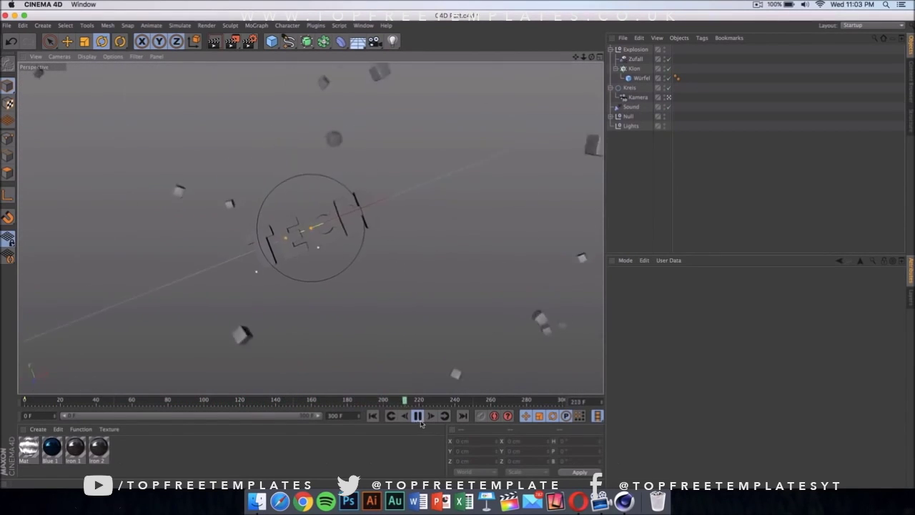
left_click(421, 417)
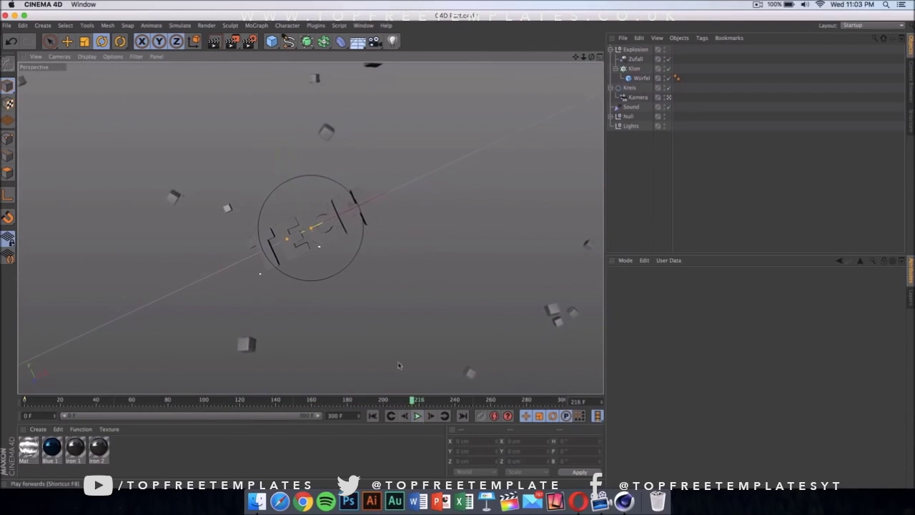
left_click(246, 30)
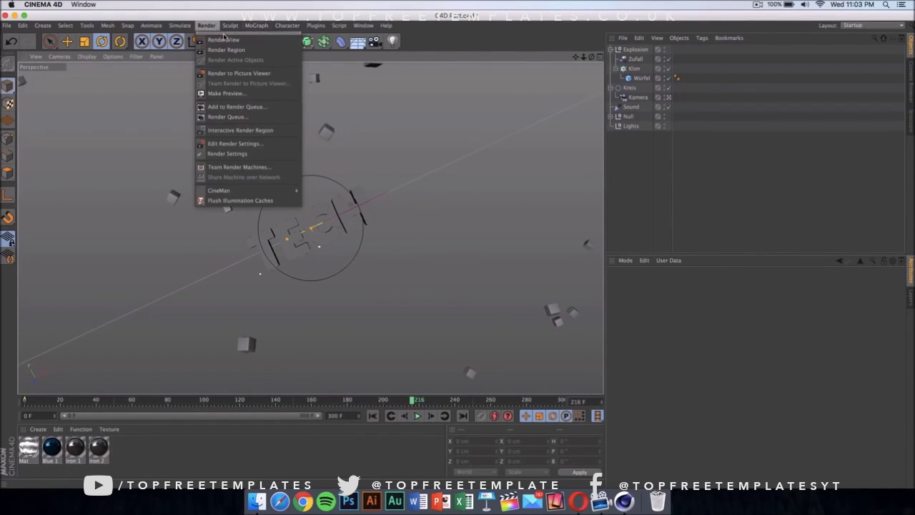
left_click(236, 40)
left_click(252, 164)
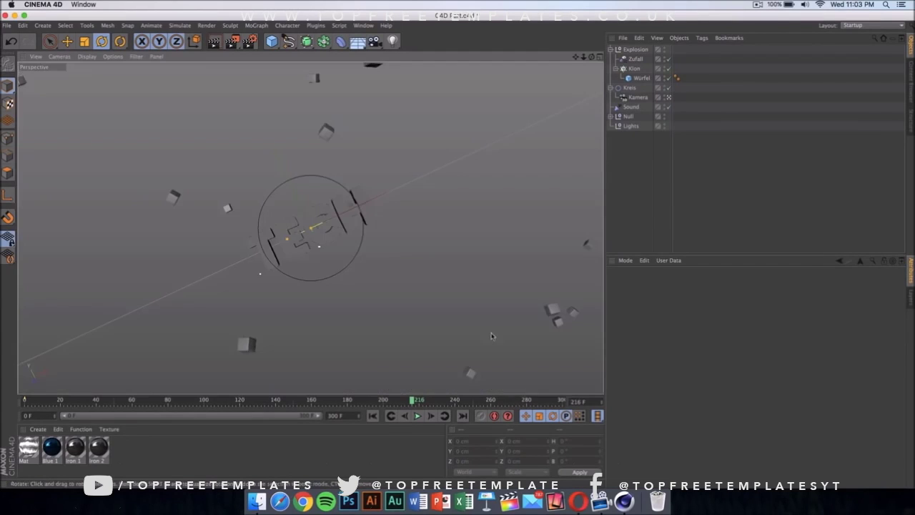
left_click(444, 230)
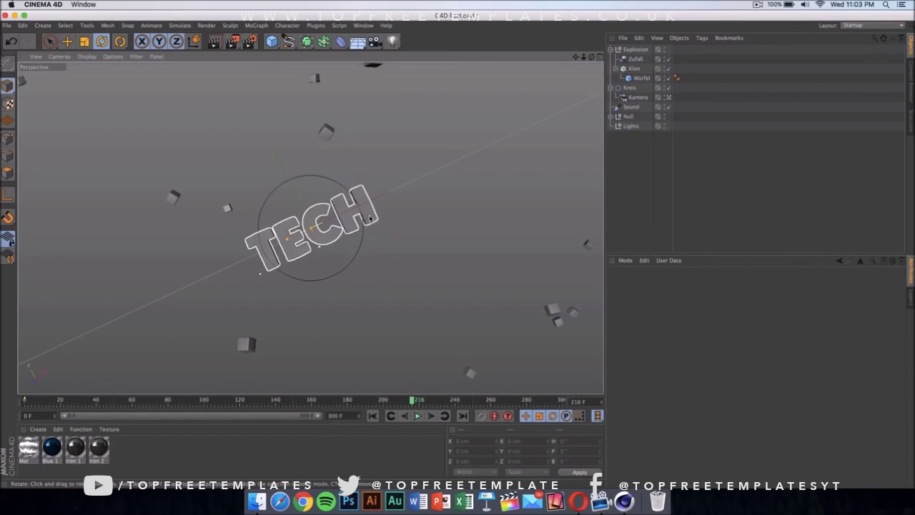
Switch the TECH MoText font from Plump to Times in Attributes.
left_click(371, 215)
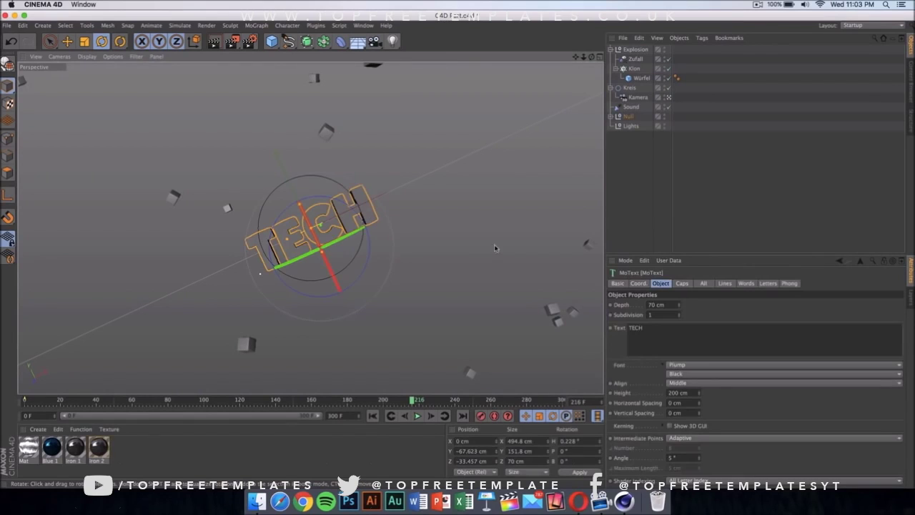
left_click(706, 365)
scroll(688, 315, "down", 5)
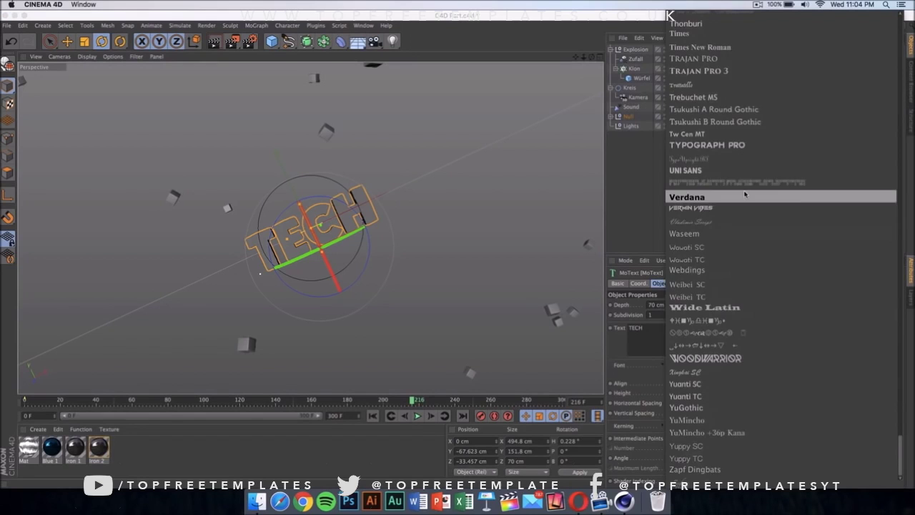
scroll(745, 194, "up", 10)
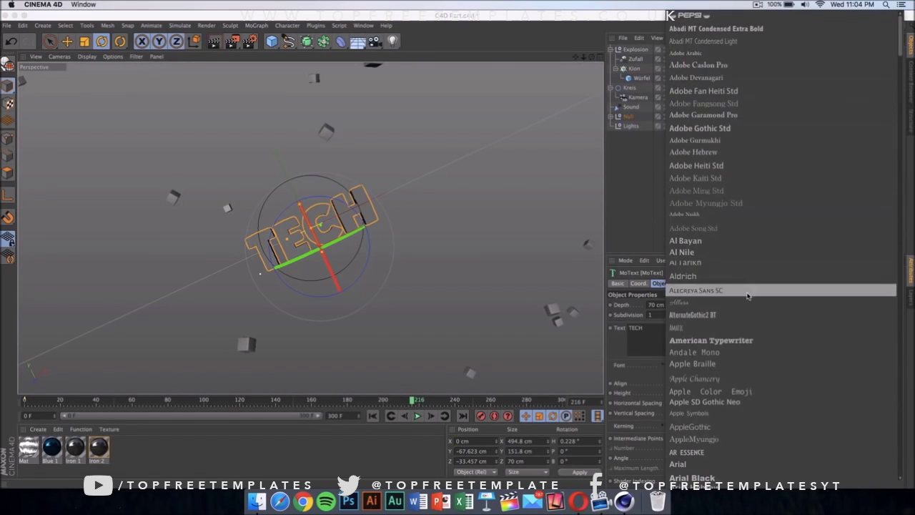
scroll(747, 296, "down", 10)
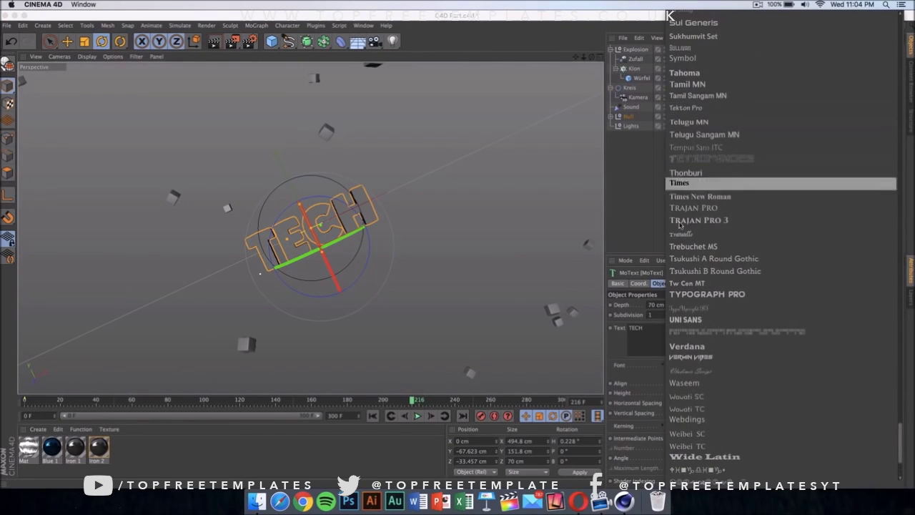
left_click(680, 222)
left_click(563, 379)
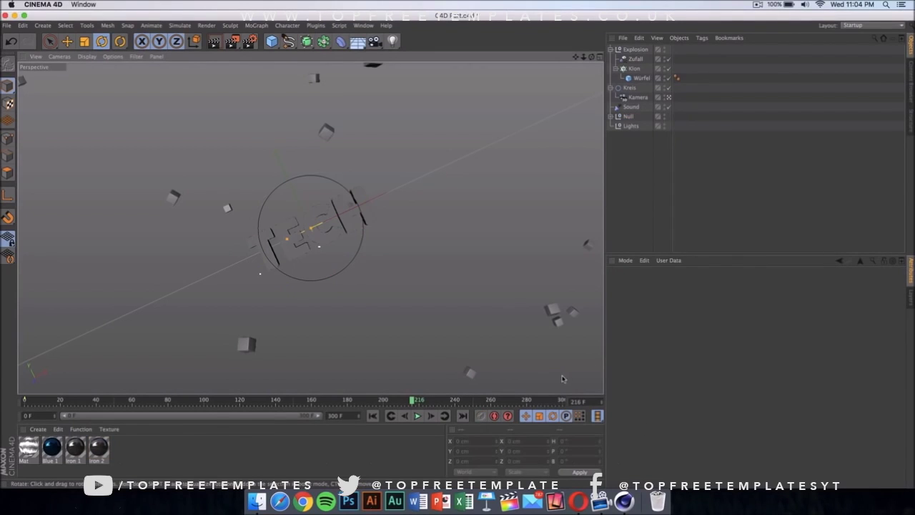
double_click(57, 448)
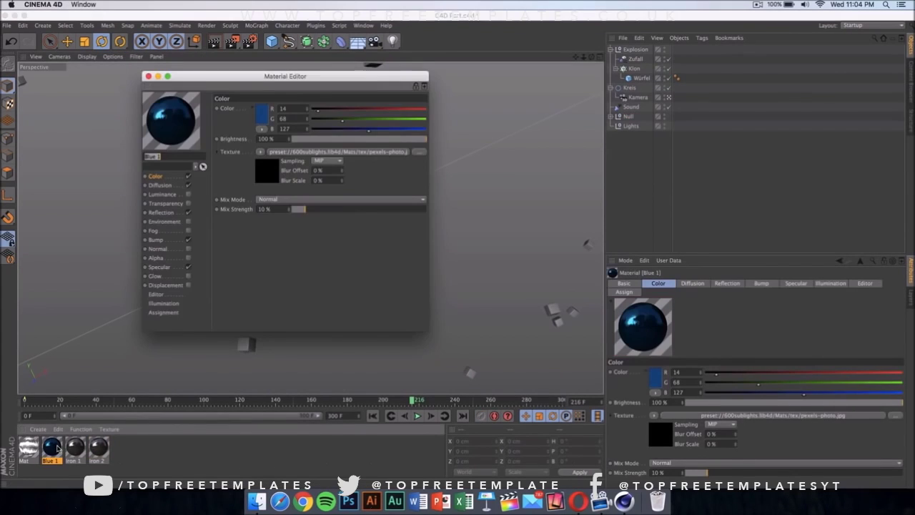
left_click_drag(247, 75, 543, 41)
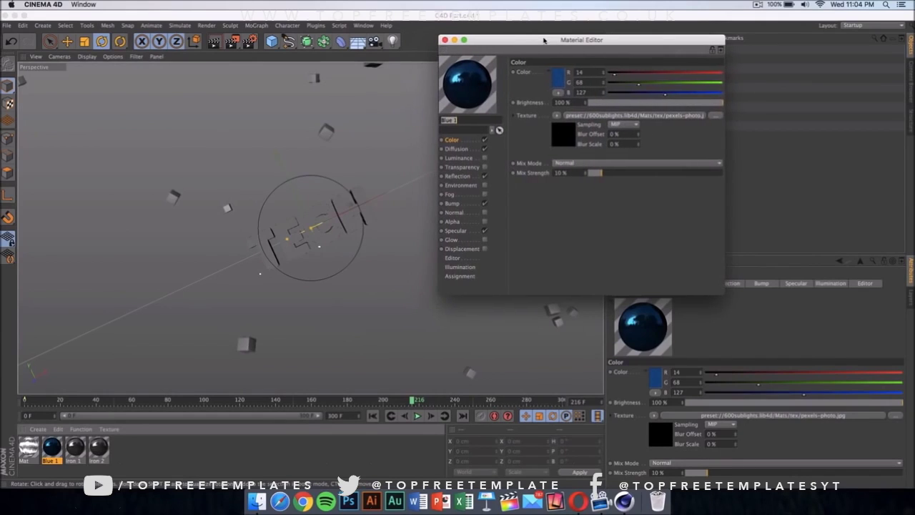
left_click(446, 40)
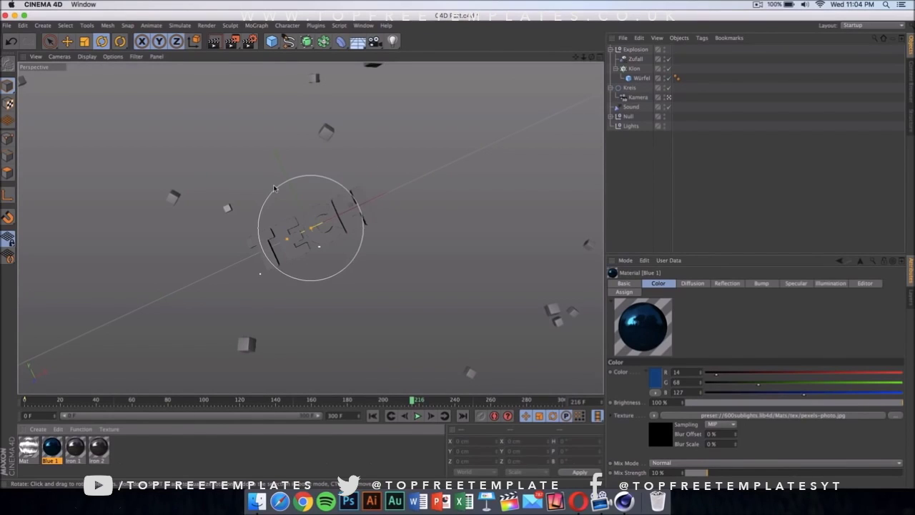
left_click(250, 43)
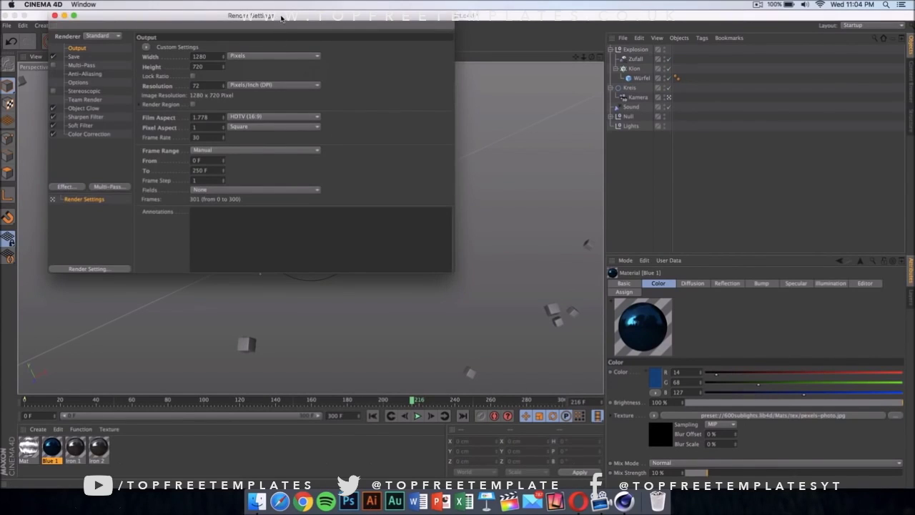
left_click_drag(280, 16, 436, 92)
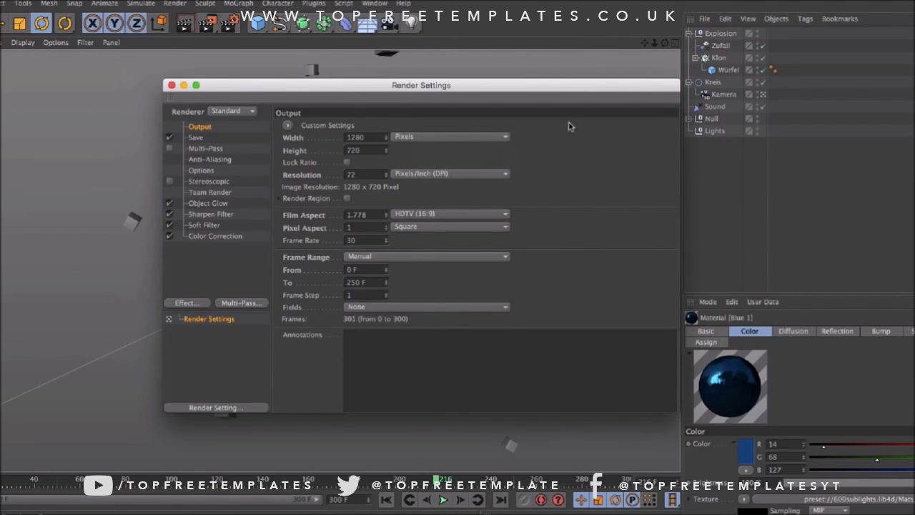
left_click(221, 142)
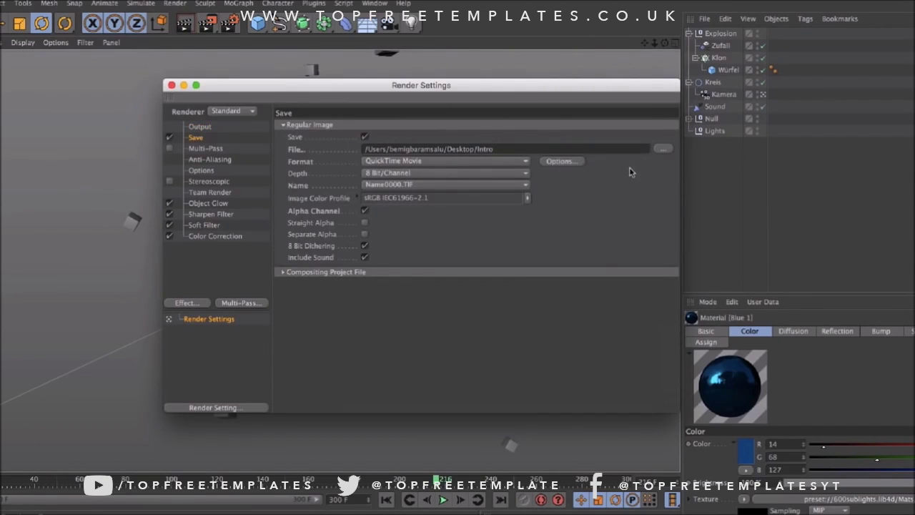
left_click(663, 148)
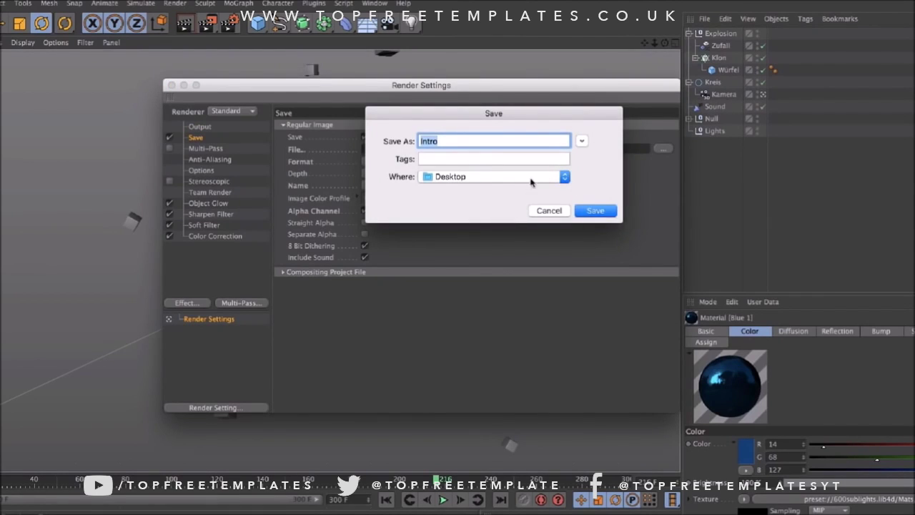
left_click(550, 210)
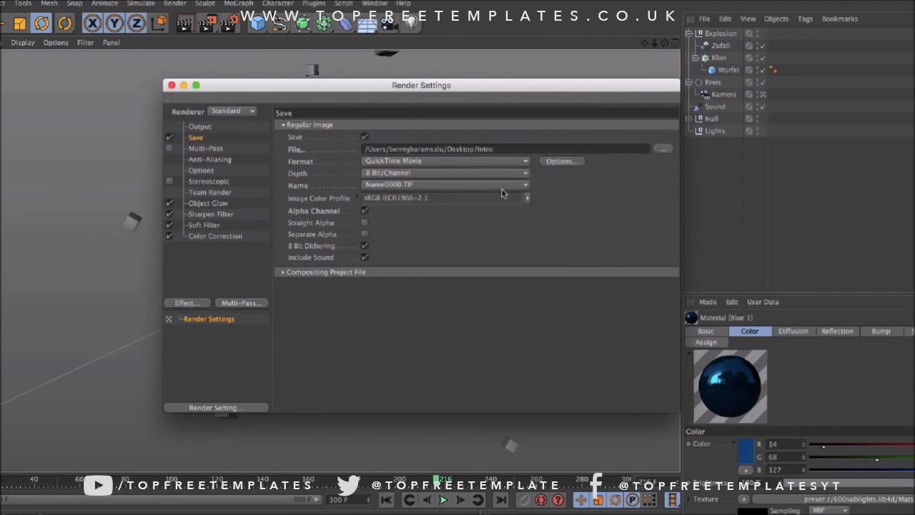
left_click(460, 161)
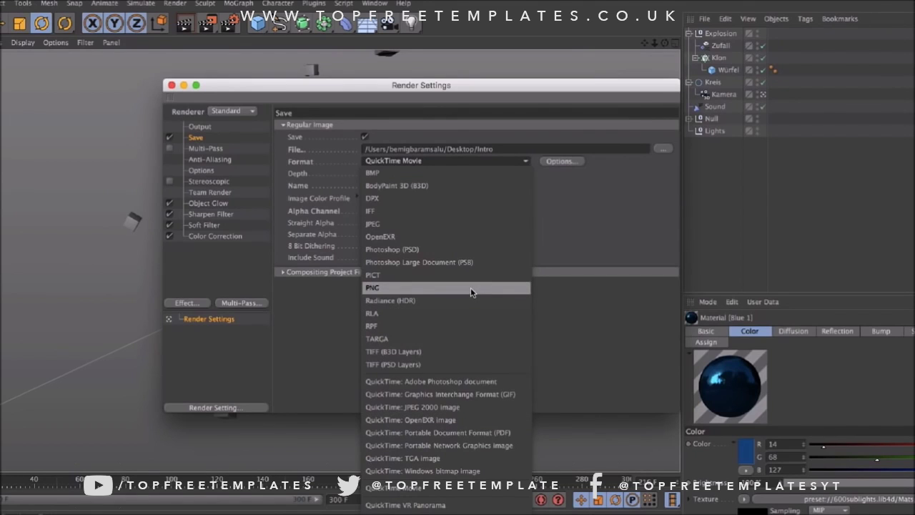
left_click(604, 214)
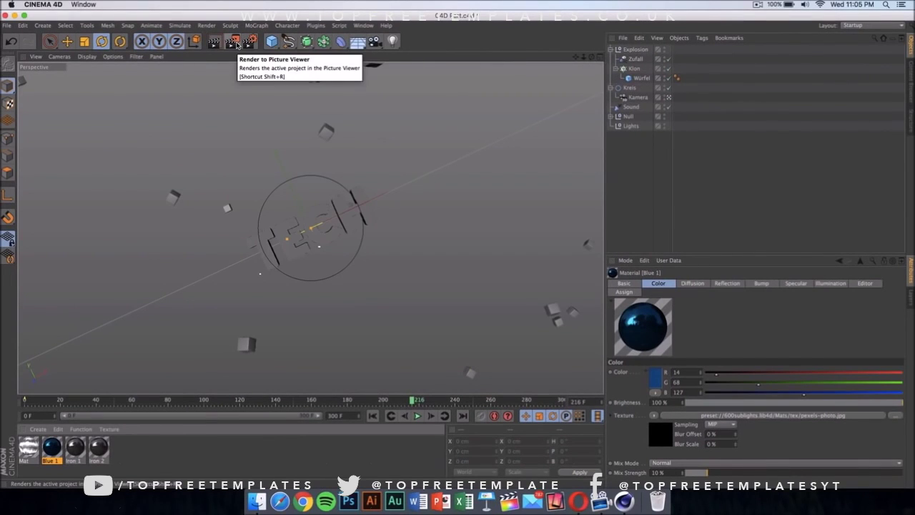
Render the animation to Intro.mov on the Desktop, dismissing the missing-texture Asset Error.
left_click(234, 43)
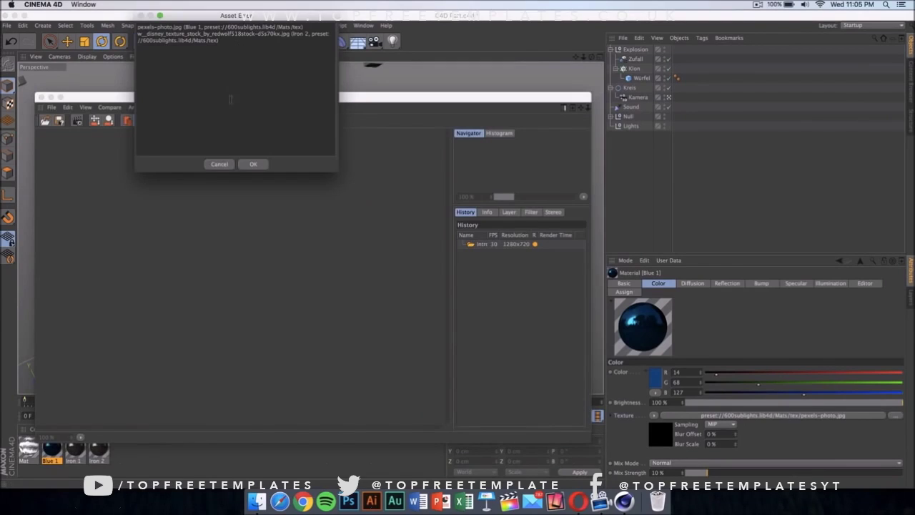
left_click(251, 163)
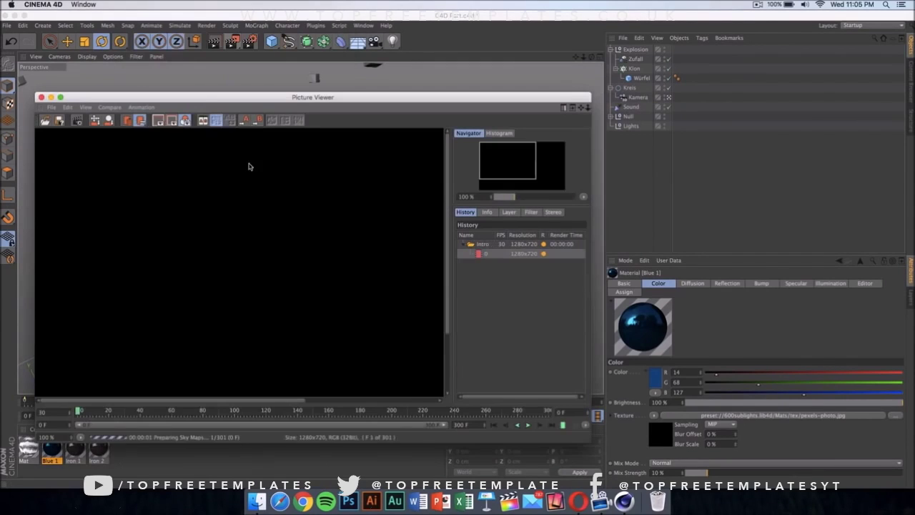
key("shift+r")
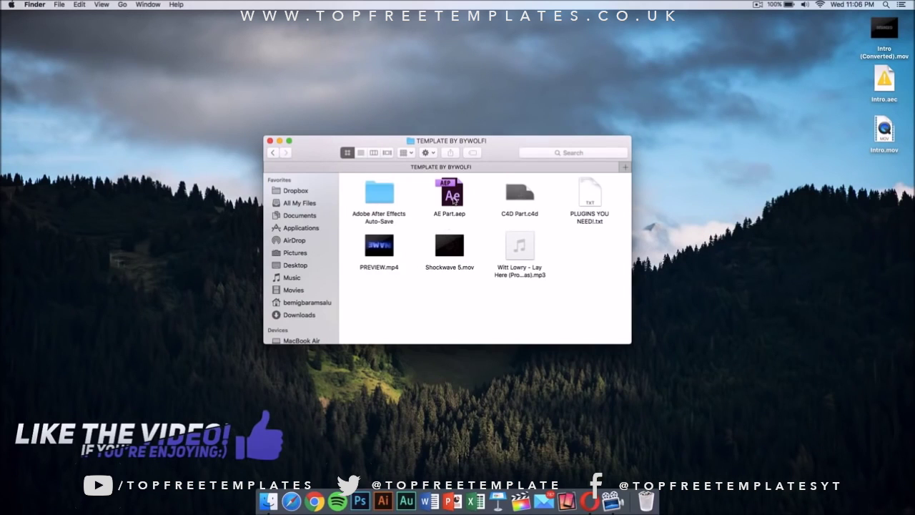
Open AE Part.aep from the template folder in After Effects.
left_click(453, 200)
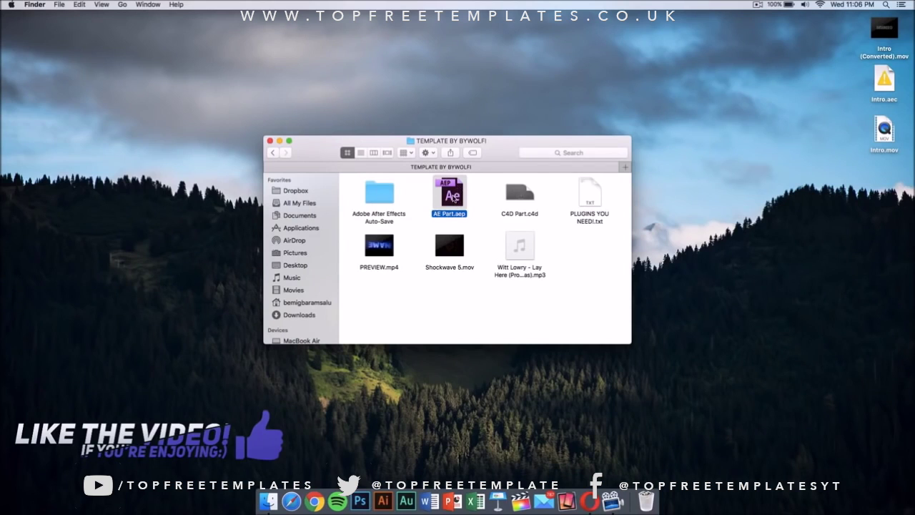
double_click(454, 201)
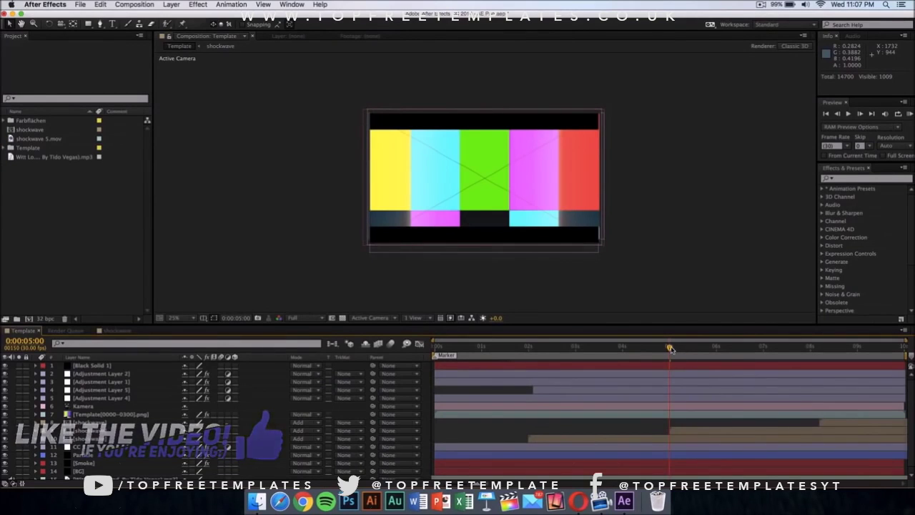
Preview the Template composition from 0:00:04:21 and expand the Template project folder.
key("Page_Up")
key("Page_Up")
key("Page_Up")
key("Page_Up")
key("Page_Up")
key("Page_Up")
key("Page_Up")
key("Page_Up")
key("Page_Up")
key("KP_0")
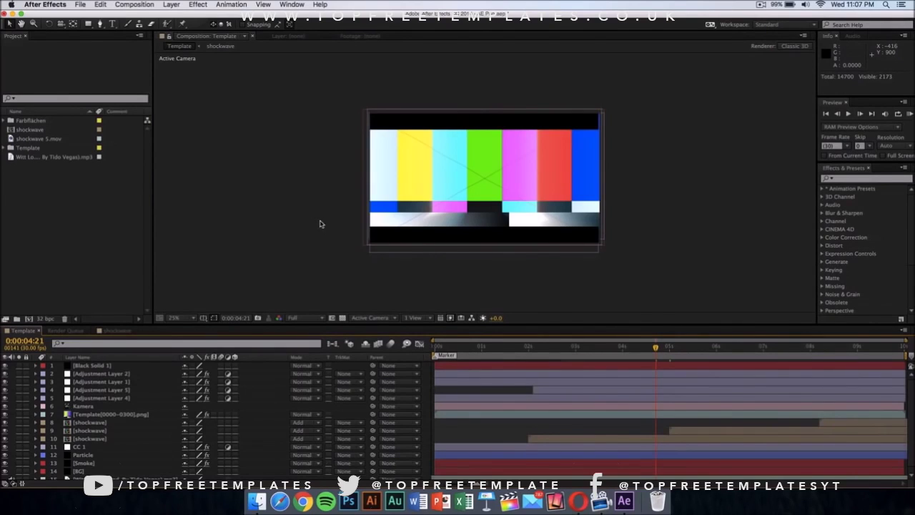
left_click(4, 147)
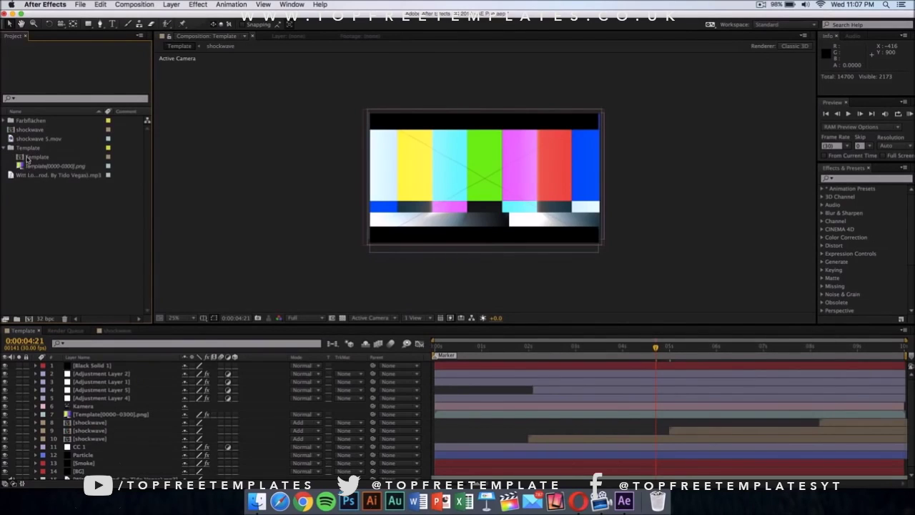
Bring up Replace Footage for the Template[0000-0300].png footage.
left_click_drag(29, 150, 31, 166)
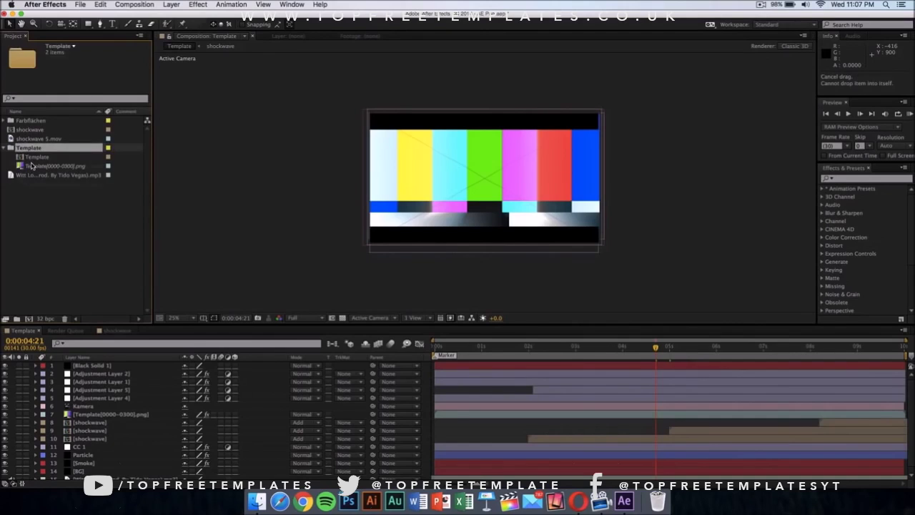
left_click(31, 166)
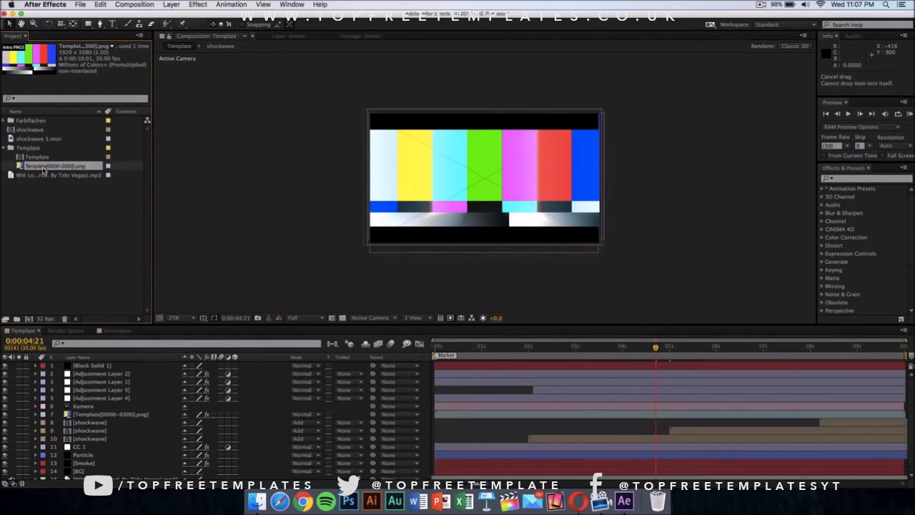
right_click(43, 169)
left_click(43, 169)
right_click(81, 169)
mouse_move(147, 241)
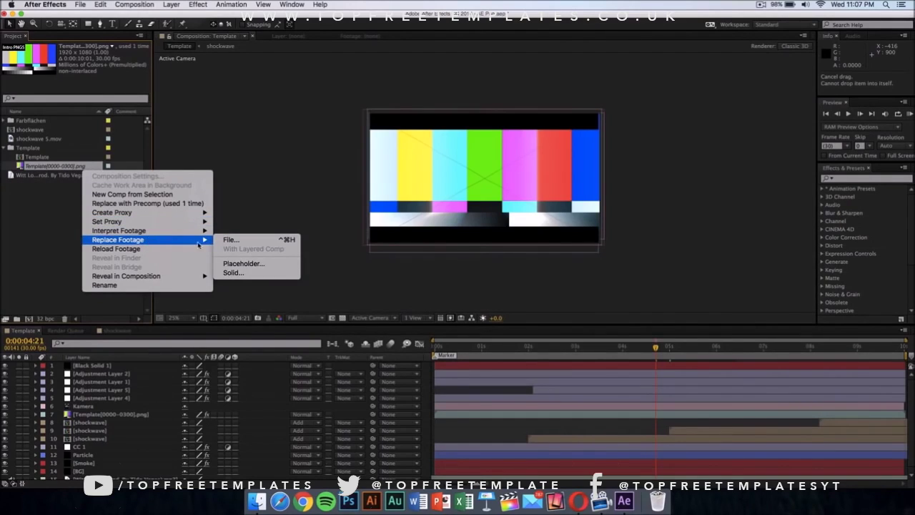
Replace the png sequence with Intro (Converted).mov from the Desktop.
left_click(245, 241)
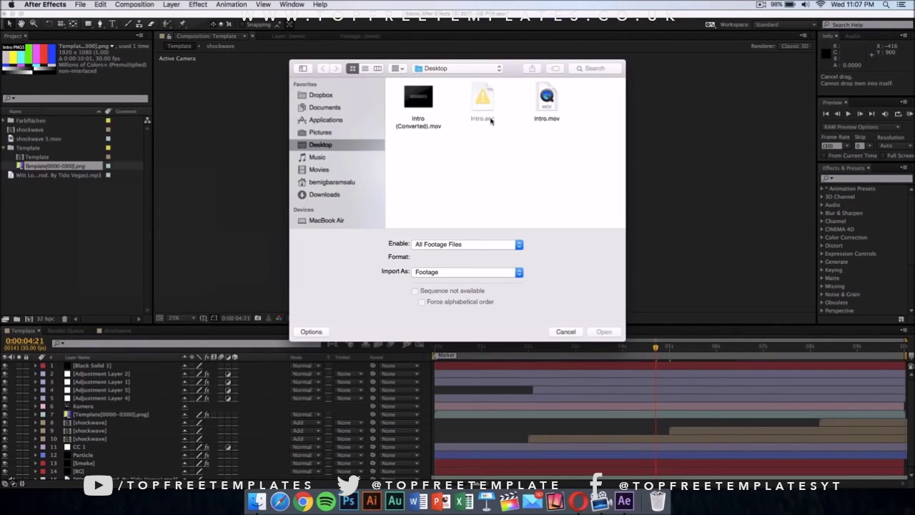
left_click(427, 126)
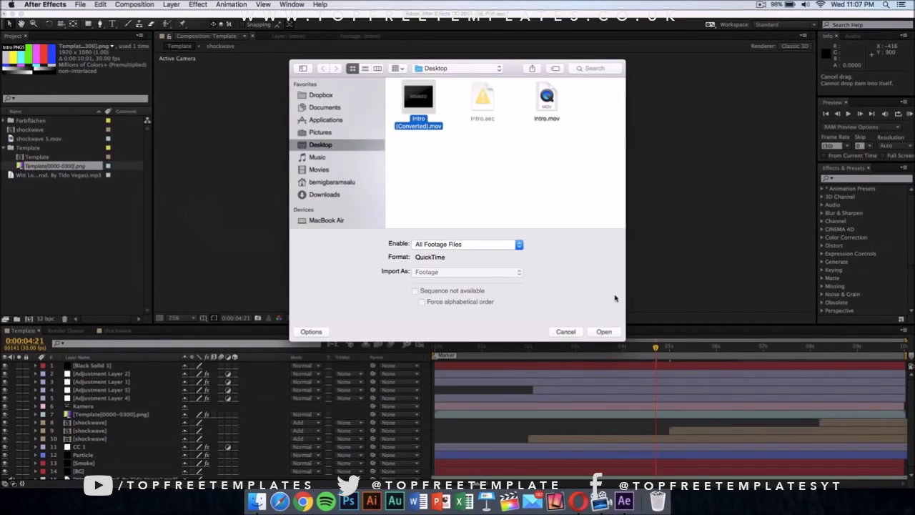
left_click(609, 333)
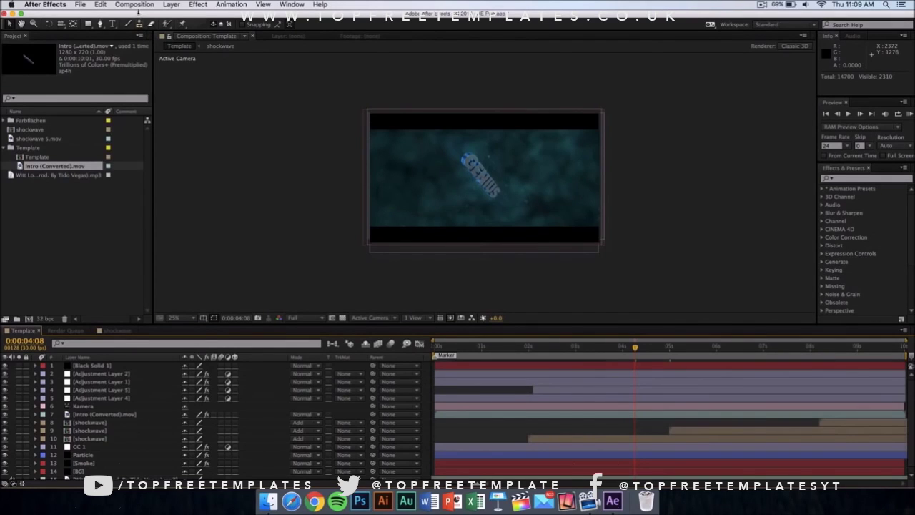
Add the Template comp to the Render Queue, outputting Template_1.mov to the Desktop.
left_click(143, 3)
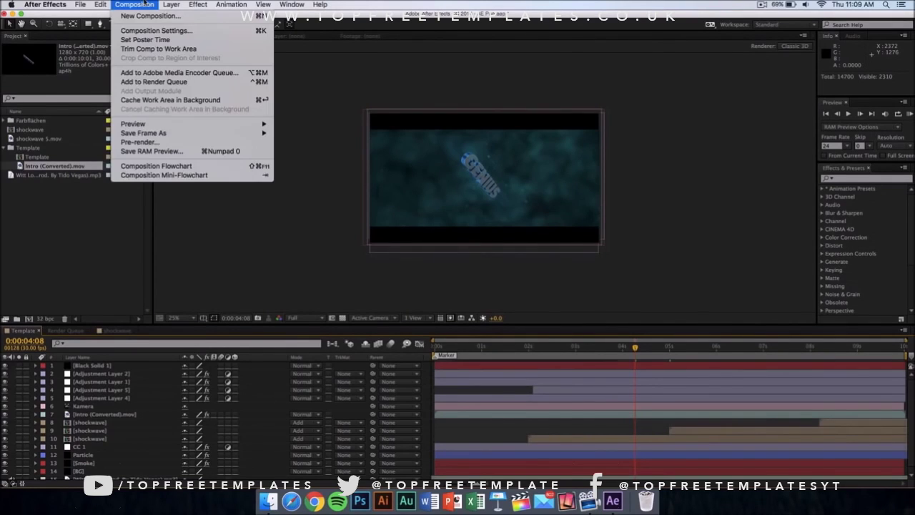
left_click(162, 82)
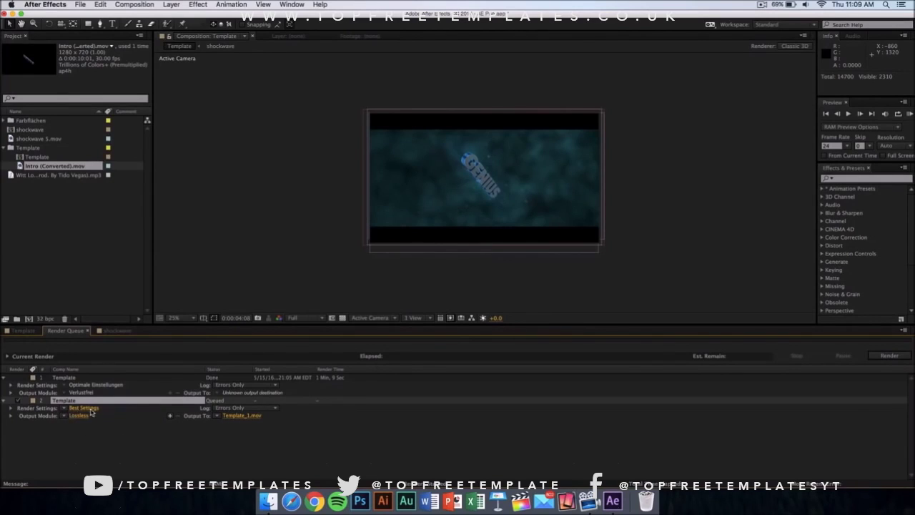
left_click(246, 419)
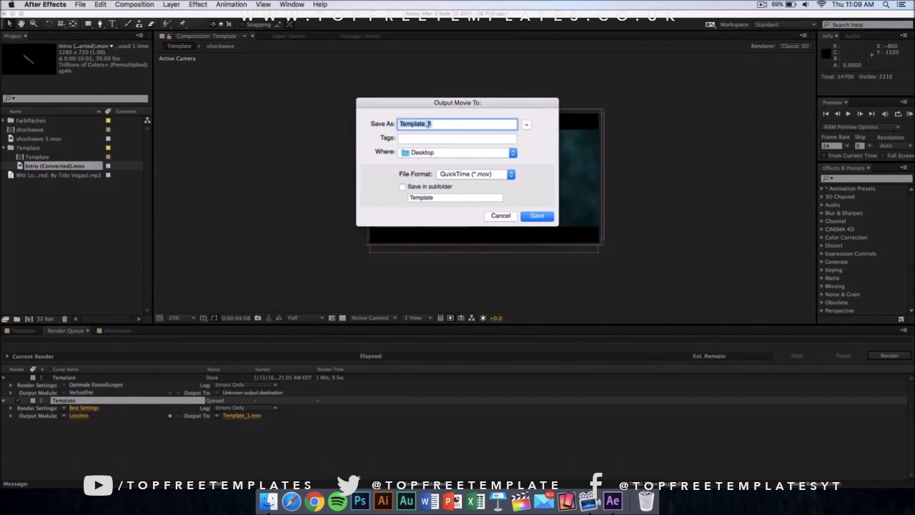
left_click(425, 154)
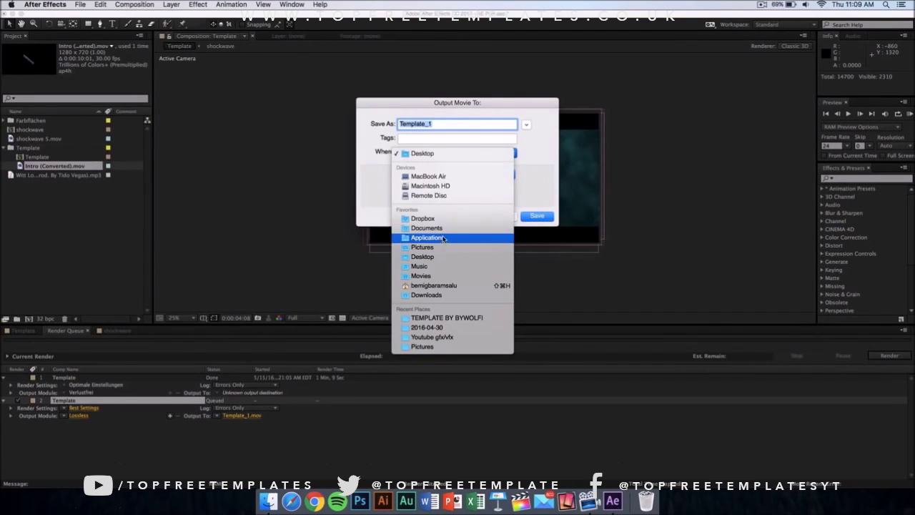
left_click(496, 154)
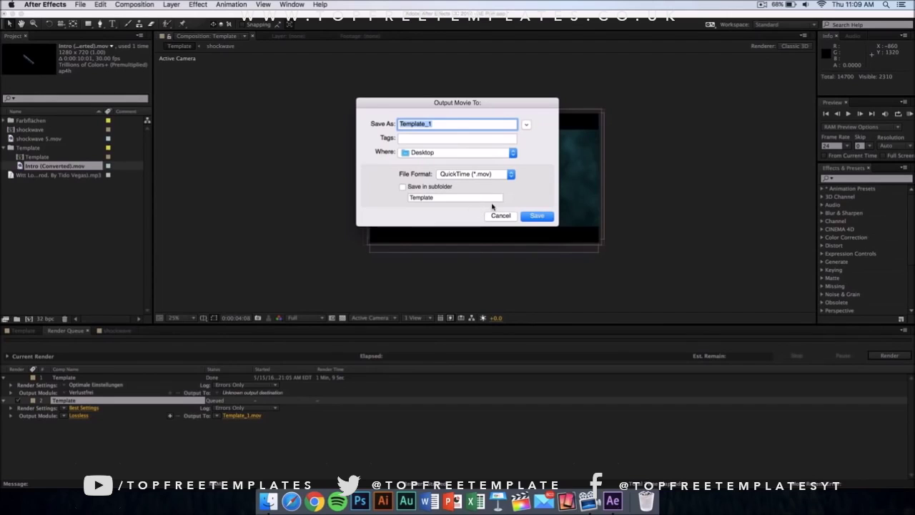
left_click(544, 216)
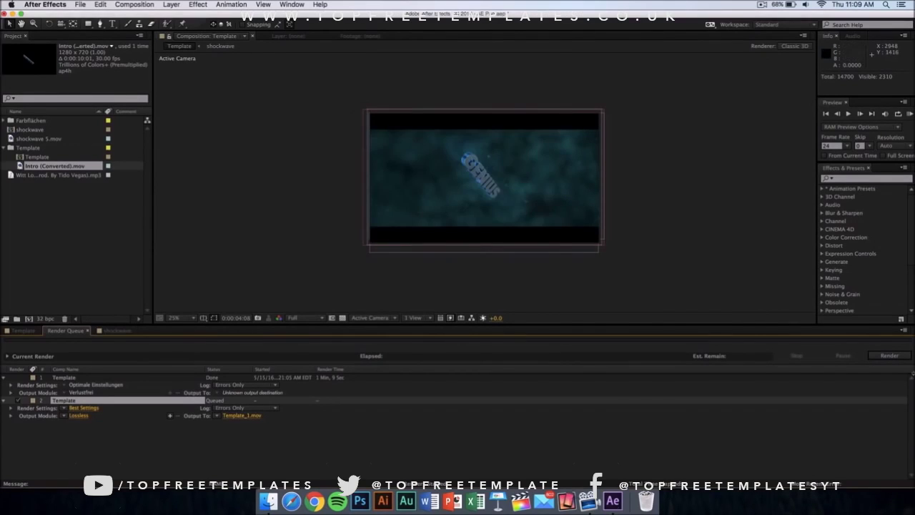